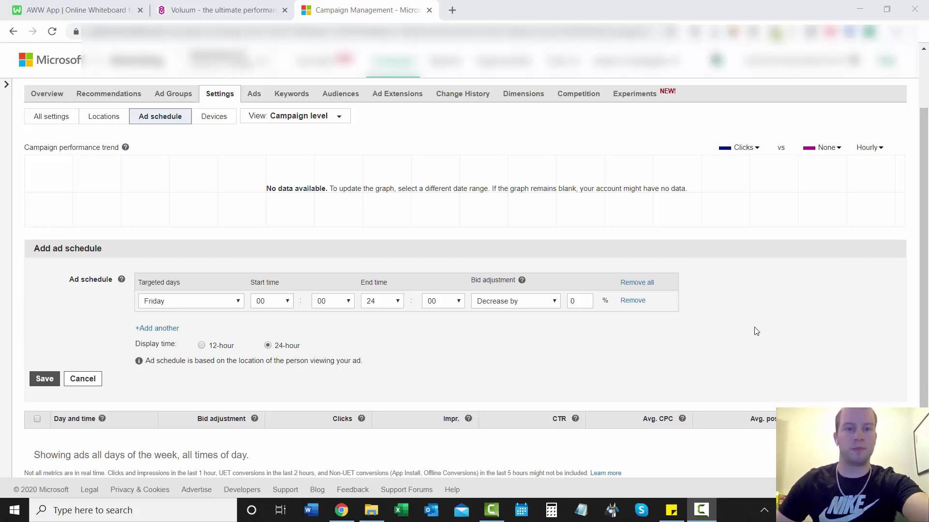
Switch from Campaign Management to the AWW whiteboard showing the '2 Reason's' heading.
left_click(90, 5)
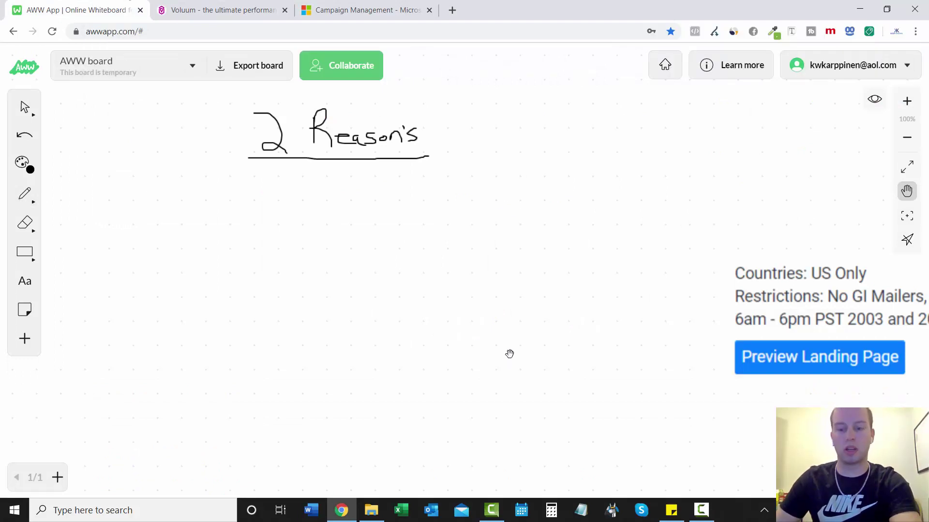
Handwrite '1) Offer Time Range' under the heading, then pan the offer's restrictions text to the centre.
key("p")
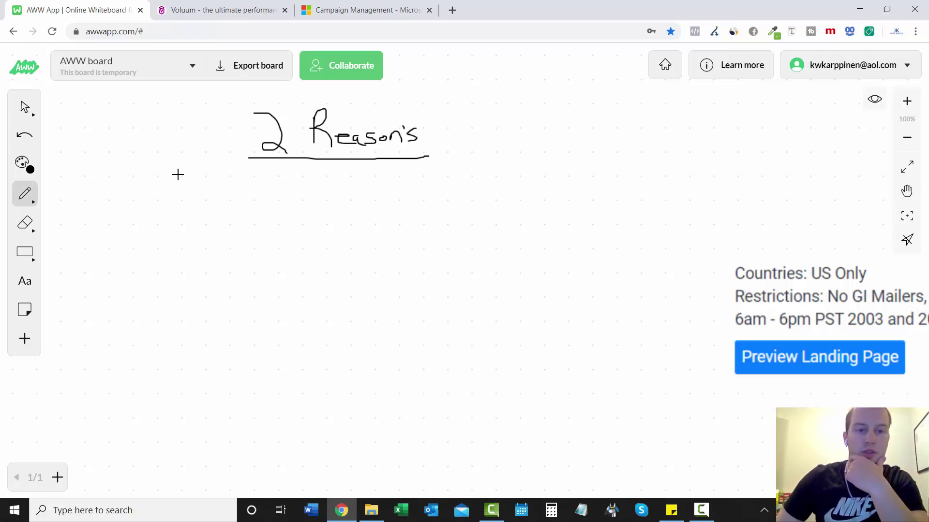
mouse_move(179, 174)
left_mouse_down()
mouse_move(179, 197)
mouse_move(184, 177)
mouse_move(182, 197)
mouse_move(223, 174)
mouse_move(216, 196)
mouse_move(225, 184)
mouse_move(228, 196)
mouse_move(237, 185)
mouse_move(242, 196)
mouse_move(247, 184)
mouse_move(240, 194)
mouse_move(278, 200)
mouse_move(292, 176)
mouse_move(289, 197)
mouse_move(302, 184)
mouse_move(315, 194)
left_mouse_up()
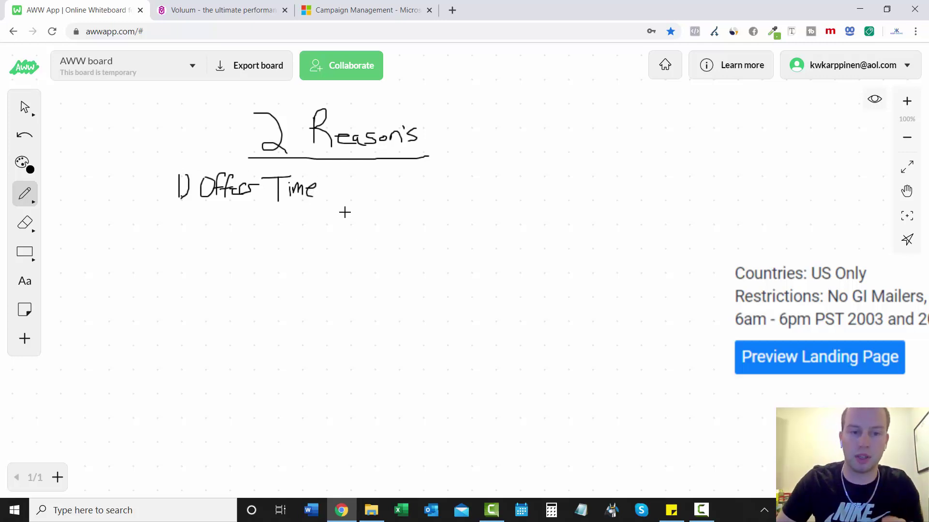
mouse_move(338, 178)
left_mouse_down()
mouse_move(362, 181)
mouse_move(358, 189)
mouse_move(379, 180)
mouse_move(405, 195)
left_mouse_up()
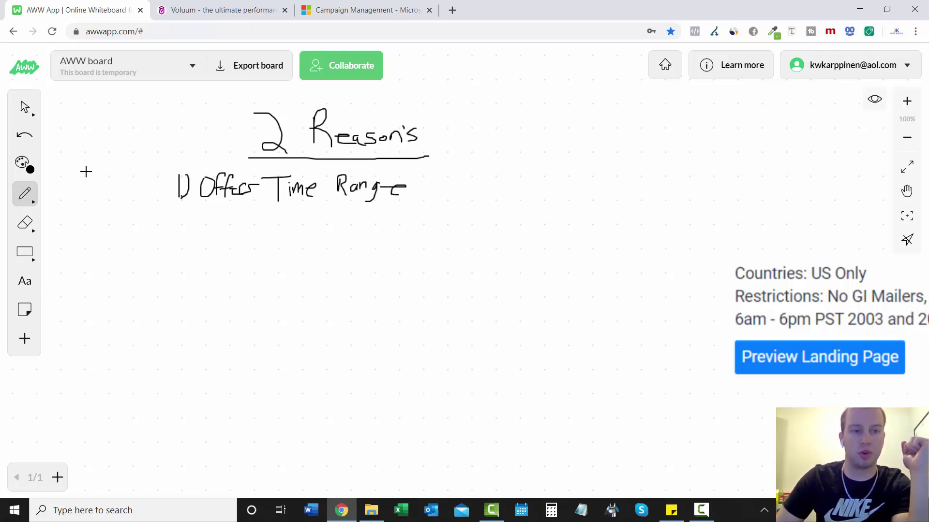
left_click(907, 191)
left_click_drag(323, 300, 479, 336)
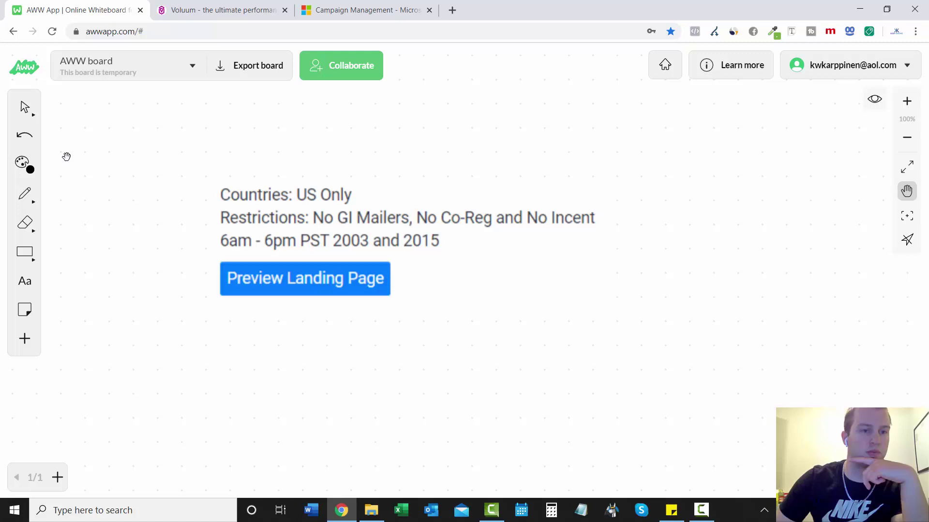
Underline 'US Only' and 'No GI Mailers' and circle the '6am - 6pm PST' time range.
left_click(27, 193)
left_click(641, 360)
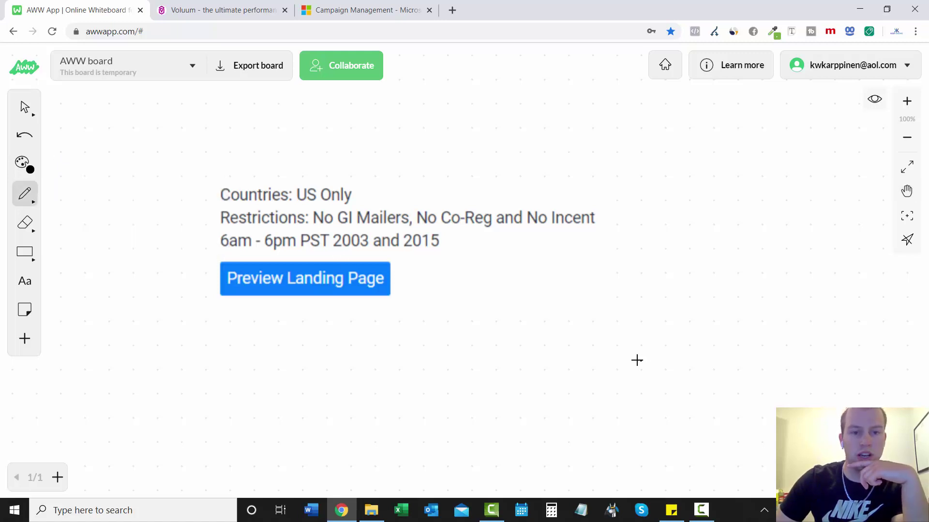
left_click_drag(297, 202, 355, 202)
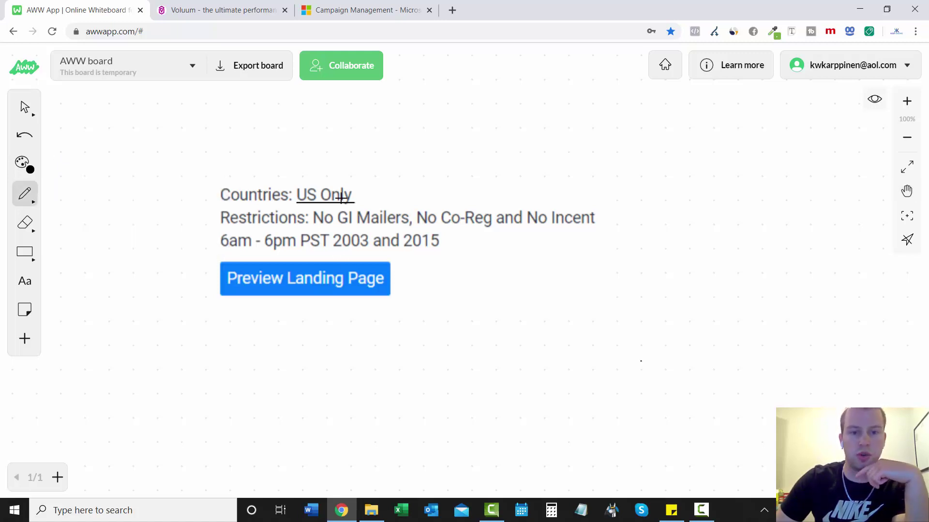
left_click_drag(317, 227, 591, 227)
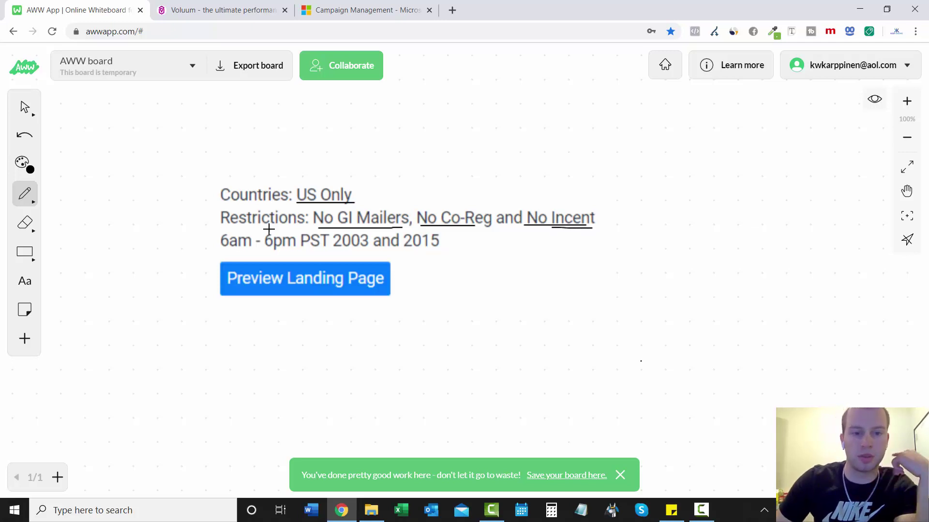
mouse_move(234, 231)
left_mouse_down()
mouse_move(215, 239)
mouse_move(240, 253)
mouse_move(338, 246)
mouse_move(326, 229)
mouse_move(238, 230)
left_mouse_up()
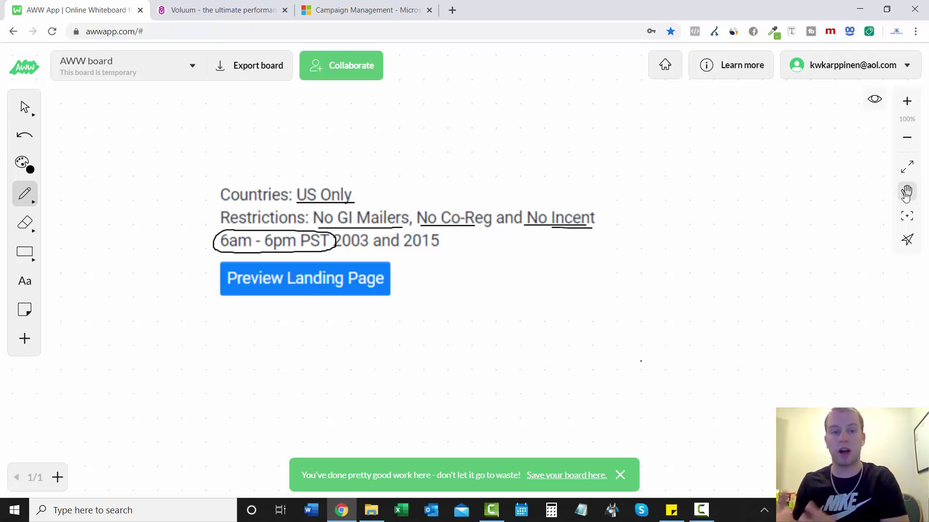
Pan the board back to the handwritten reasons list.
left_click(906, 194)
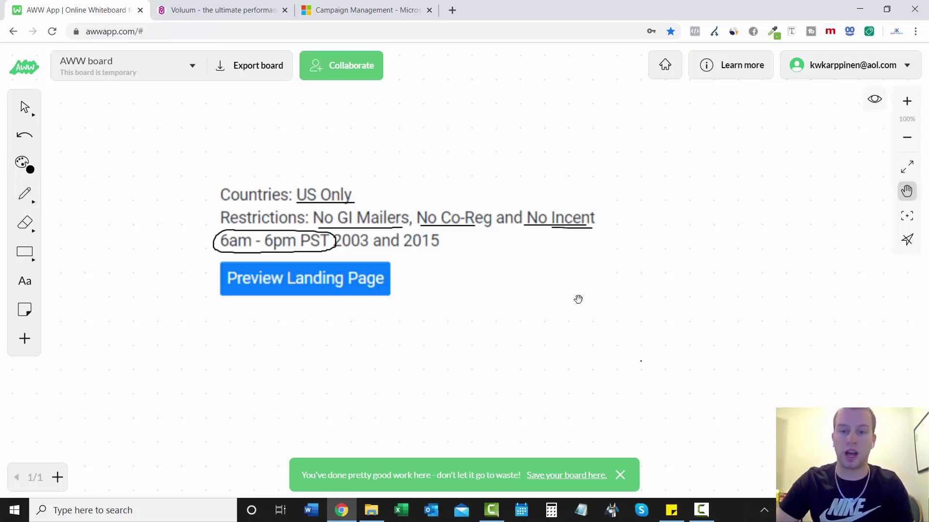
mouse_move(579, 298)
left_mouse_down()
mouse_move(481, 289)
mouse_move(569, 293)
left_mouse_up()
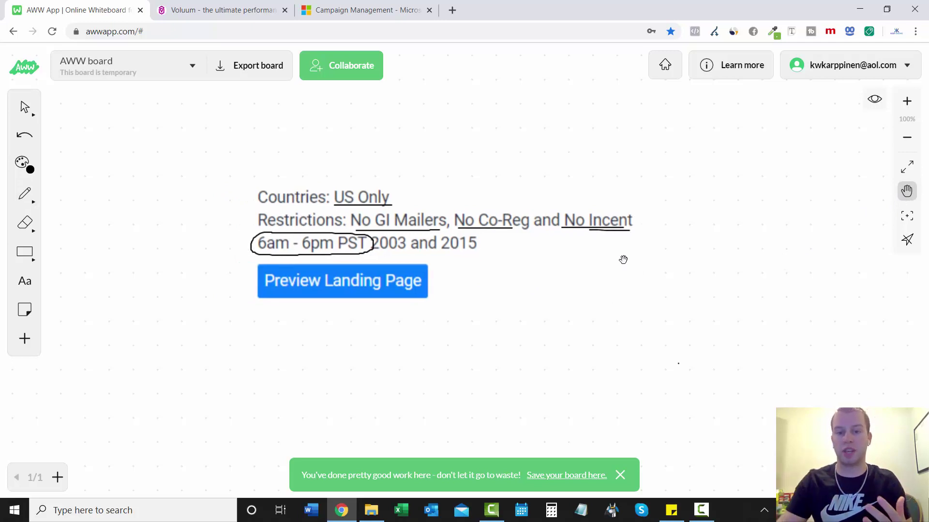
left_click_drag(638, 260, 477, 267)
Handwrite '2) Profit' below the first reason, then switch to the Voluum day-of-week report.
left_click_drag(678, 300, 636, 262)
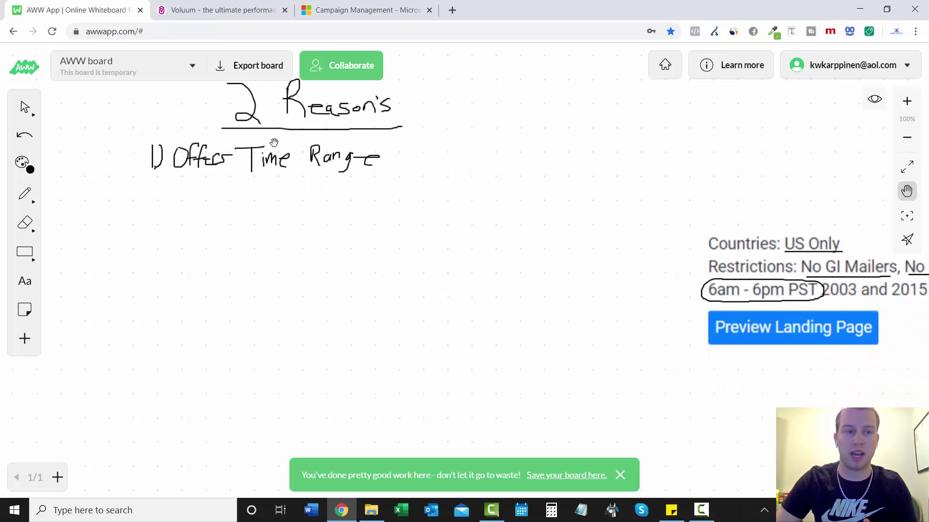
left_click(25, 193)
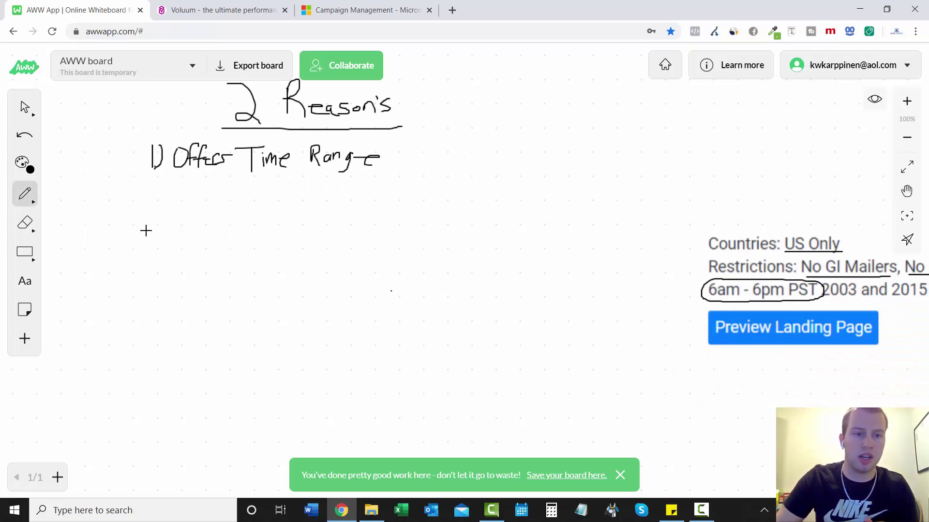
mouse_move(141, 190)
left_mouse_down()
mouse_move(139, 201)
mouse_move(156, 198)
mouse_move(151, 208)
left_mouse_up()
mouse_move(184, 179)
left_mouse_down()
mouse_move(176, 199)
mouse_move(199, 183)
mouse_move(192, 196)
mouse_move(213, 187)
left_mouse_up()
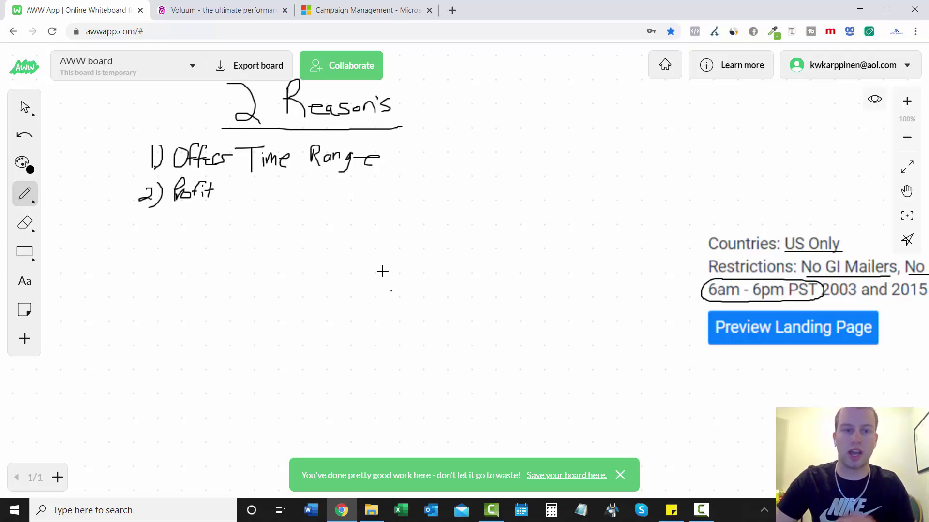
left_click(220, 11)
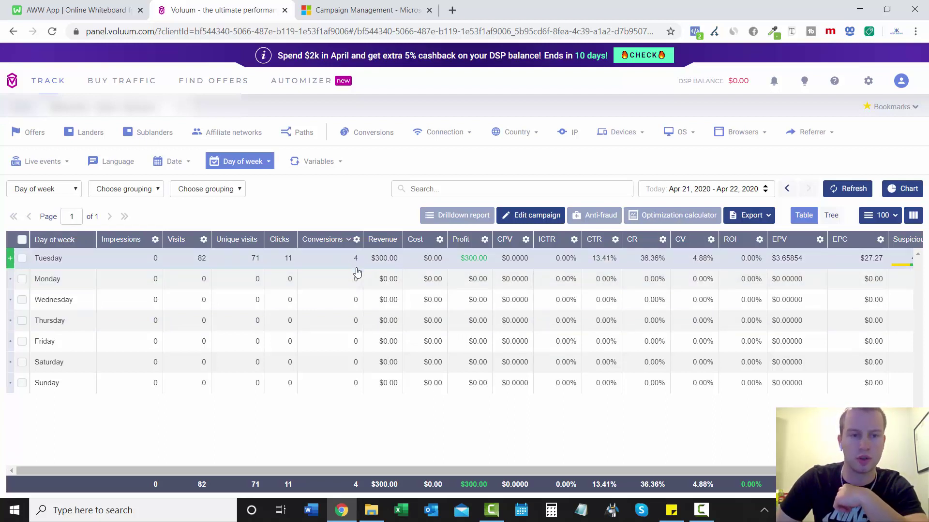
Set the day-of-week report period to Last 7 days (Apr 15 – Apr 22, 2020).
left_click(721, 189)
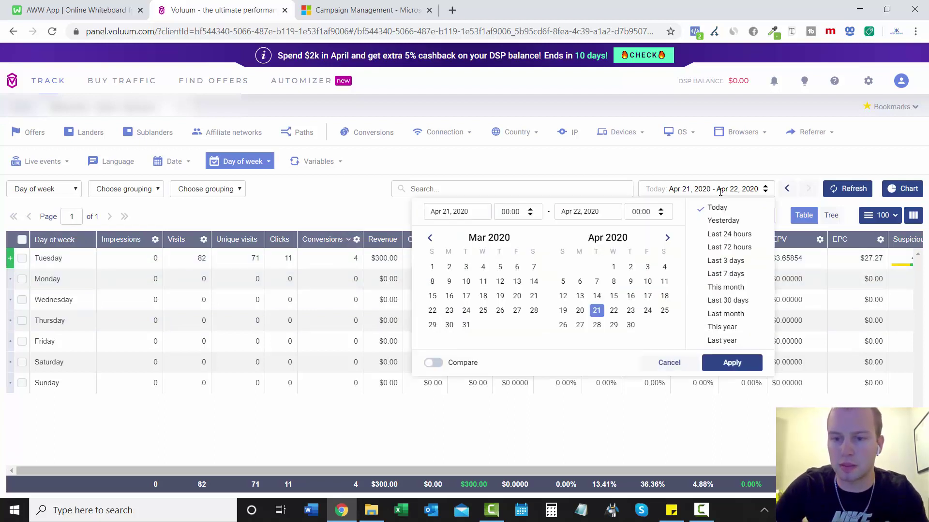
left_click(337, 216)
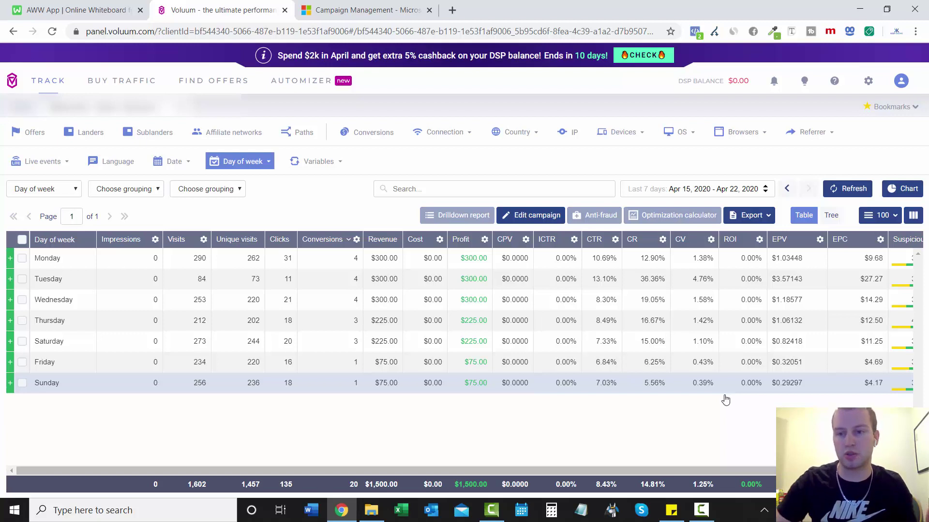
Set the report period to This year, sort the days by EPV, then return to the whiteboard.
left_click(724, 192)
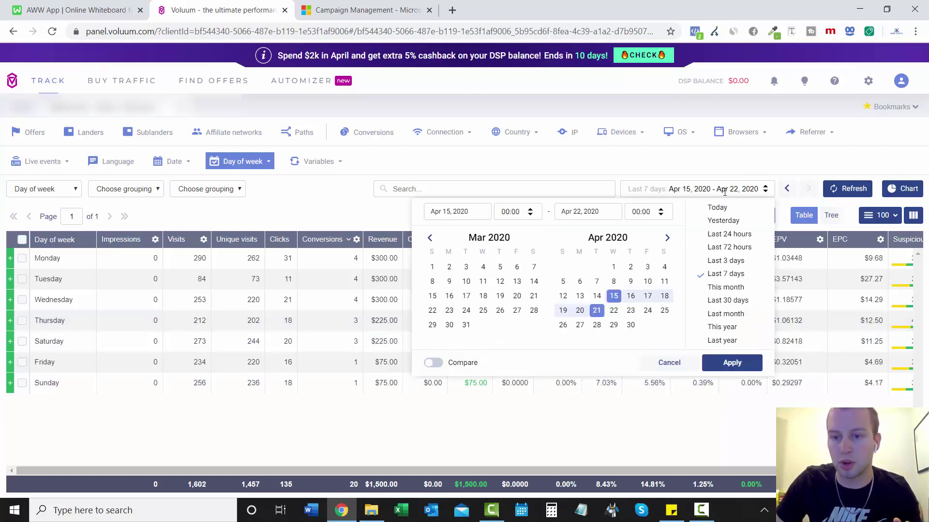
left_click(739, 331)
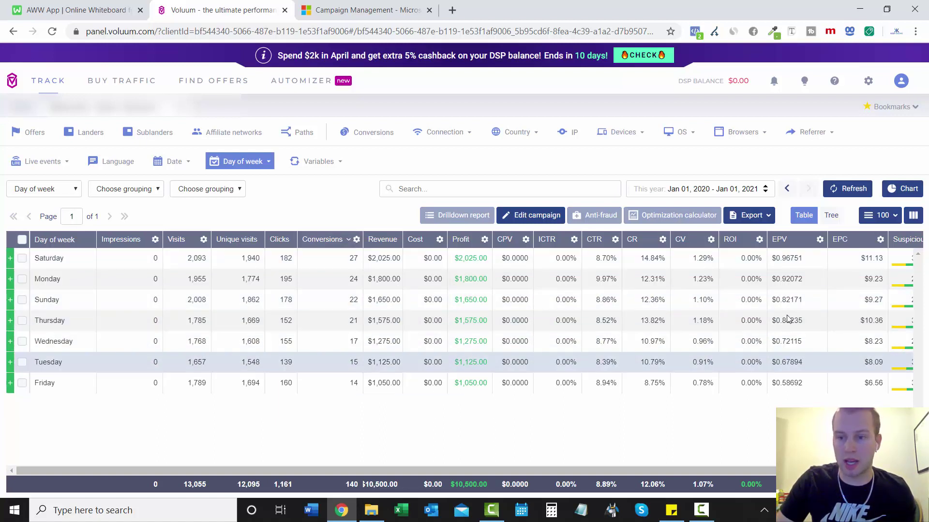
left_click(781, 240)
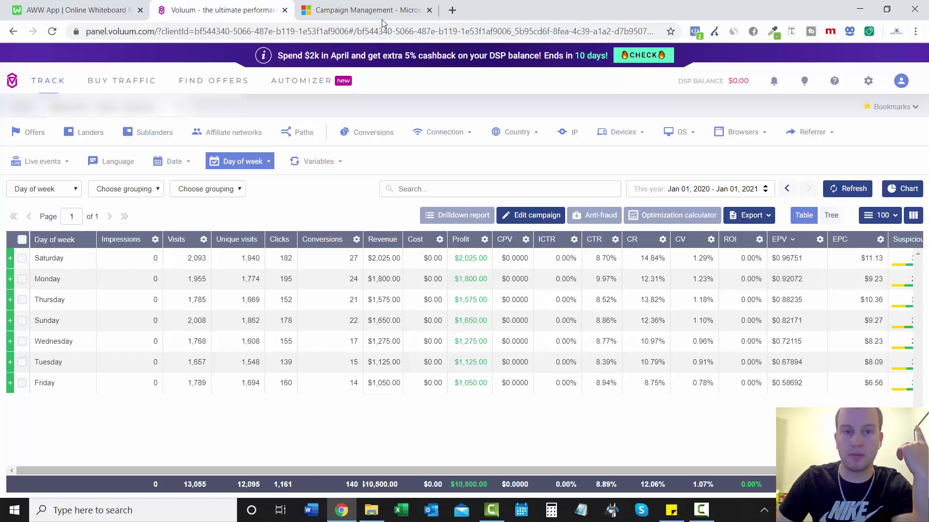
left_click(66, 11)
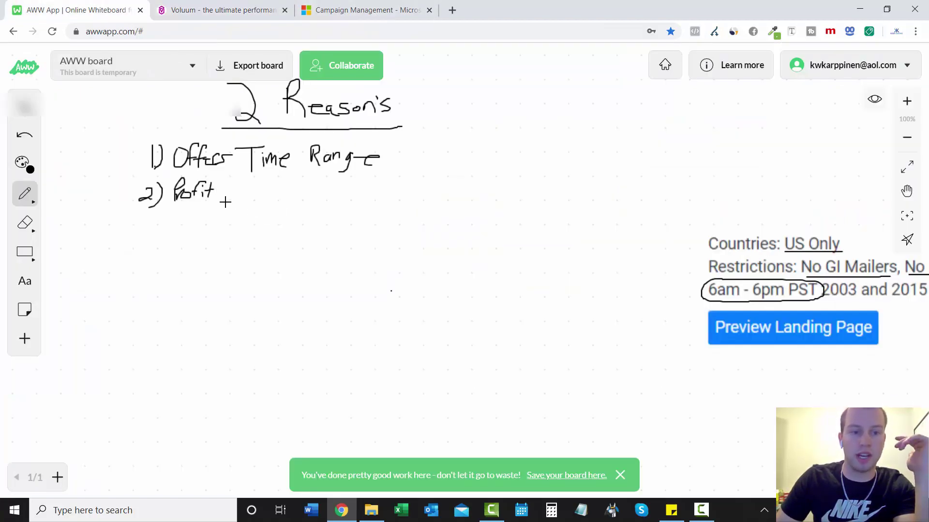
Extend the second reason to '2) Profitable', then return to the Voluum report.
left_click_drag(217, 191, 255, 199)
left_click_drag(261, 196, 273, 197)
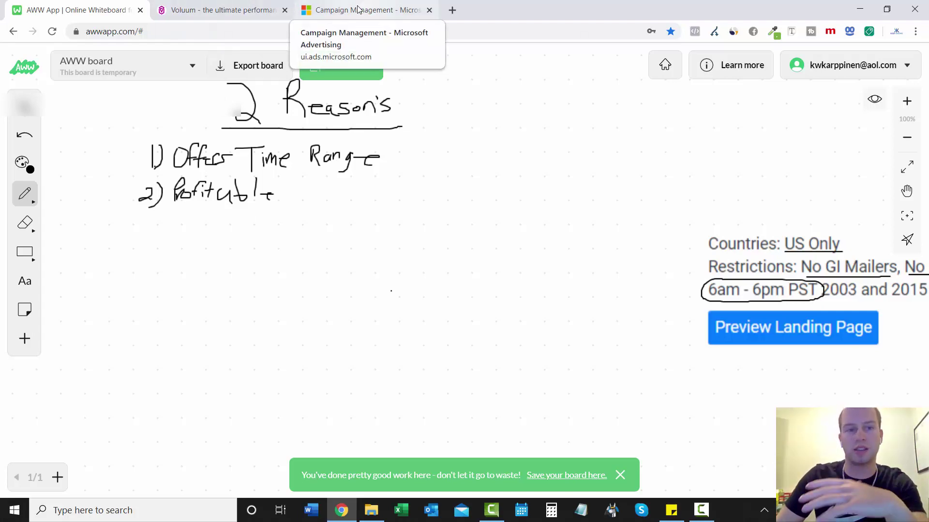
left_click(211, 8)
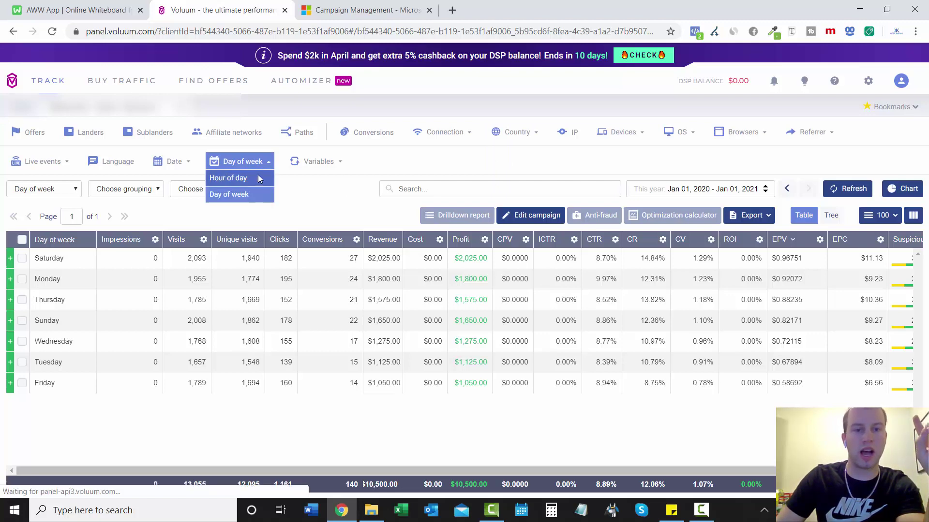
Group the Voluum report by Hour of day, review the late-hour rows, then return to the ad schedule page.
left_click(259, 177)
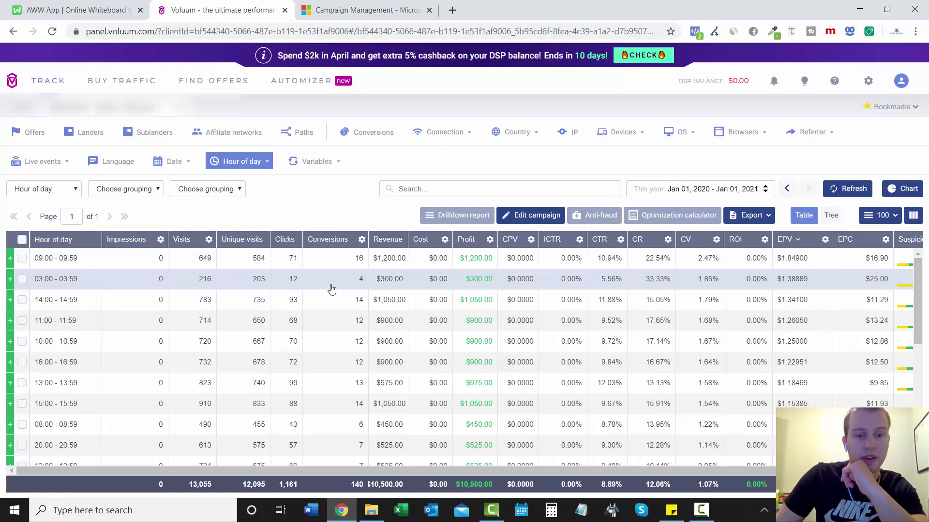
scroll(914, 295, "down", 6)
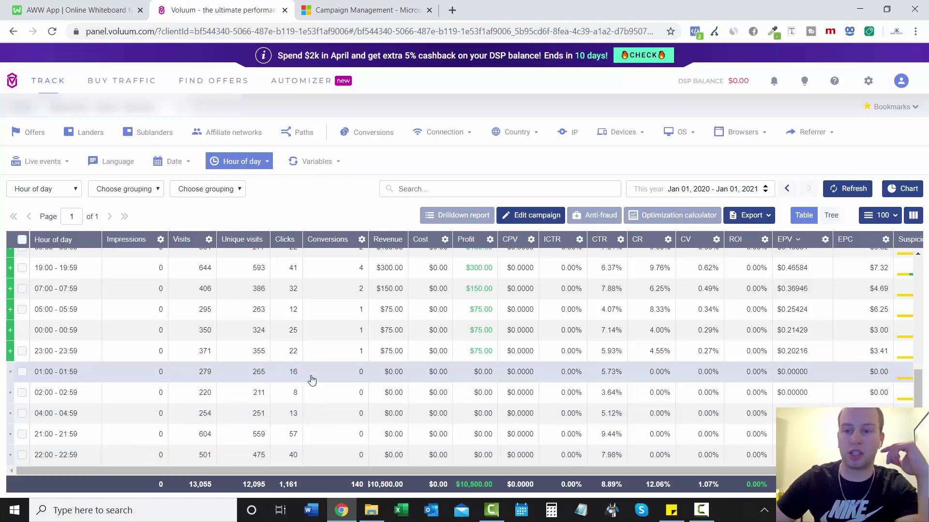
left_click(392, 4)
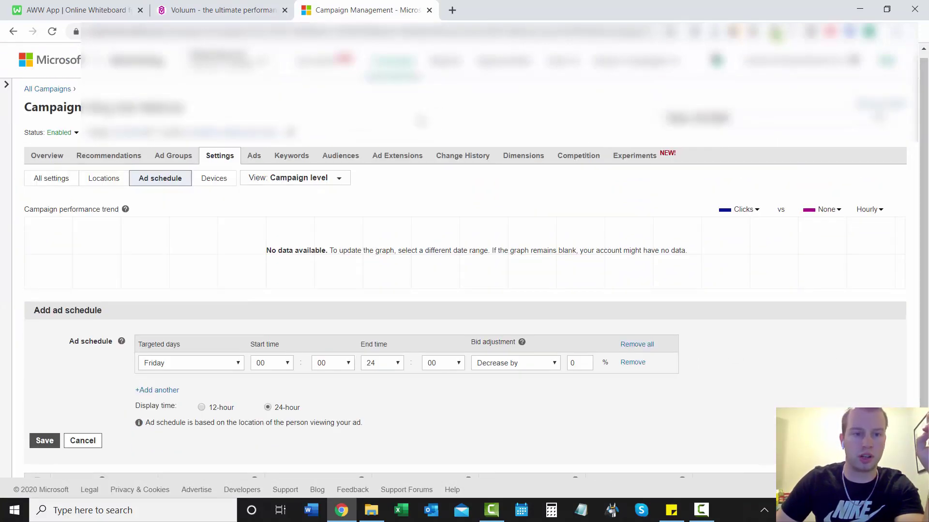
Save a Friday all-day (00–24) ad schedule with a 50% bid decrease.
scroll(927, 296, "down", 2)
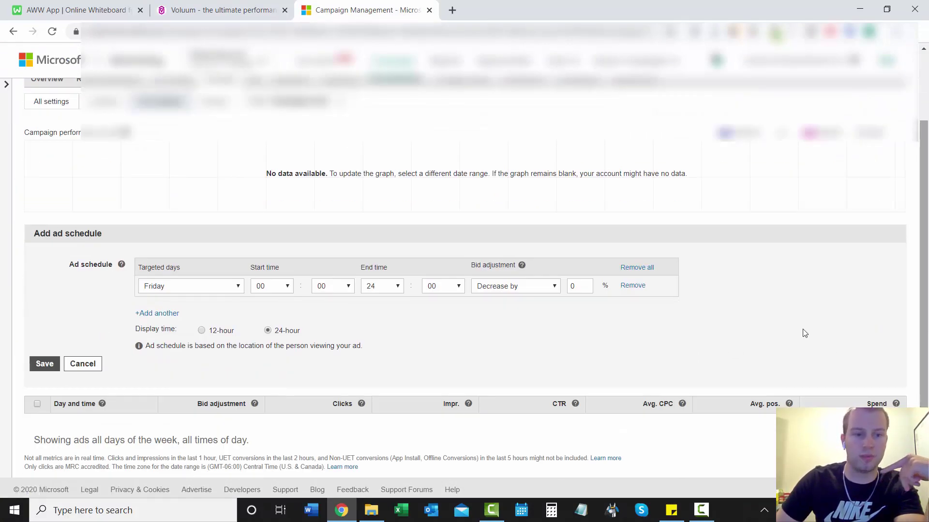
left_click(222, 288)
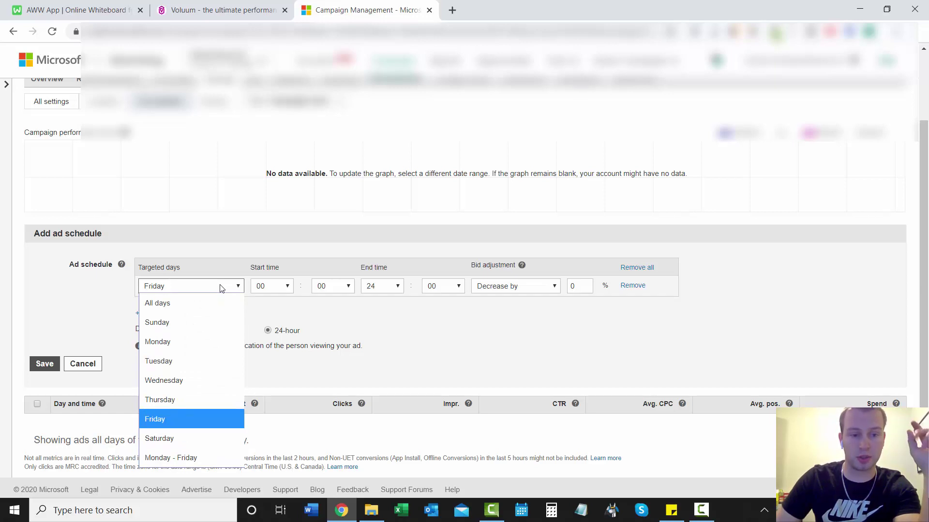
left_click(189, 419)
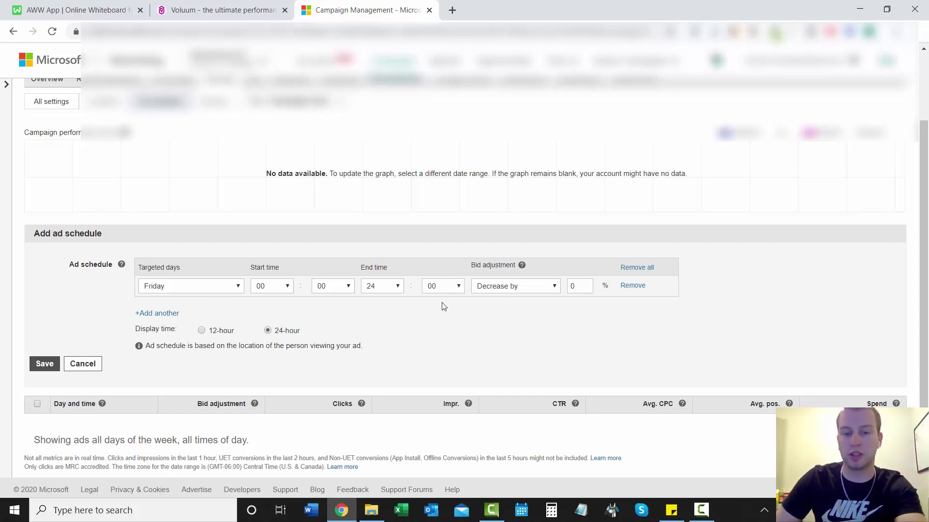
left_click(580, 290)
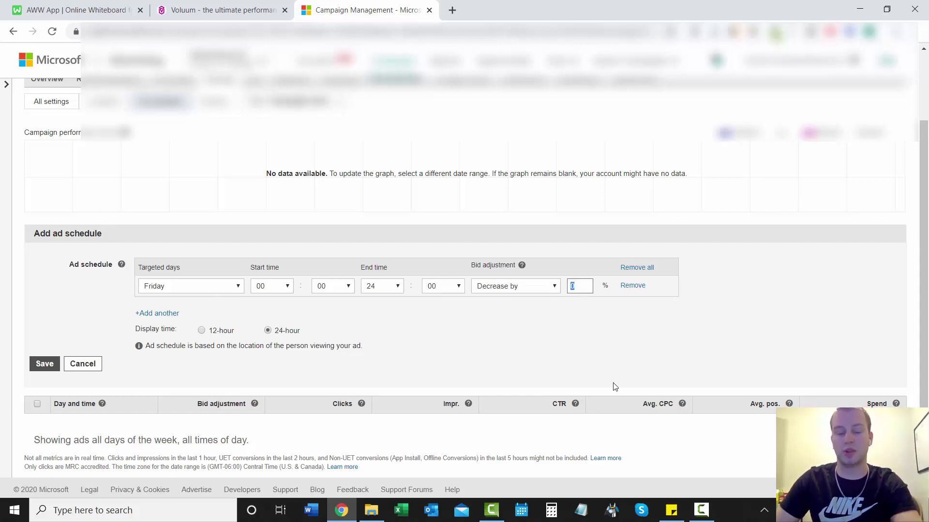
left_click(816, 309)
left_click(46, 364)
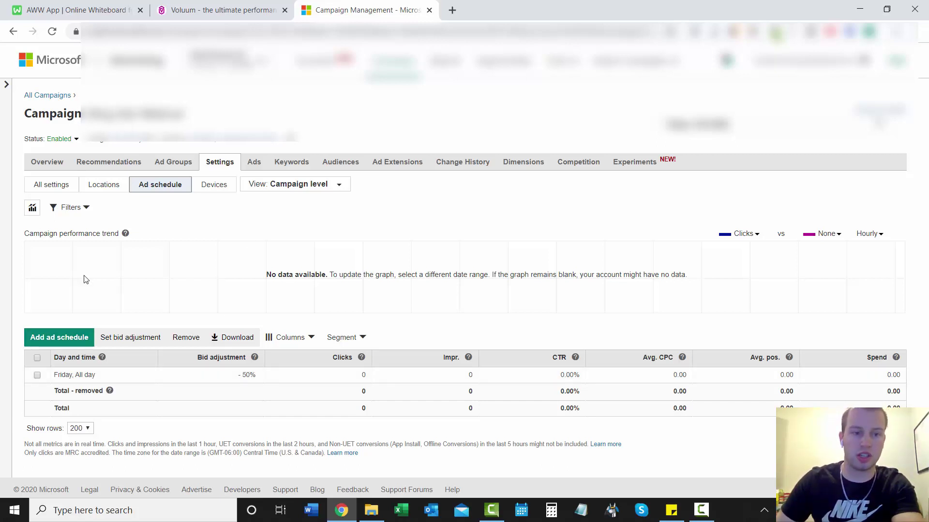
Start a new ad schedule row, prefilled with Friday 00–24 and a 50% decrease, and open its targeted days list.
left_click(72, 337)
scroll(600, 287, "down", 3)
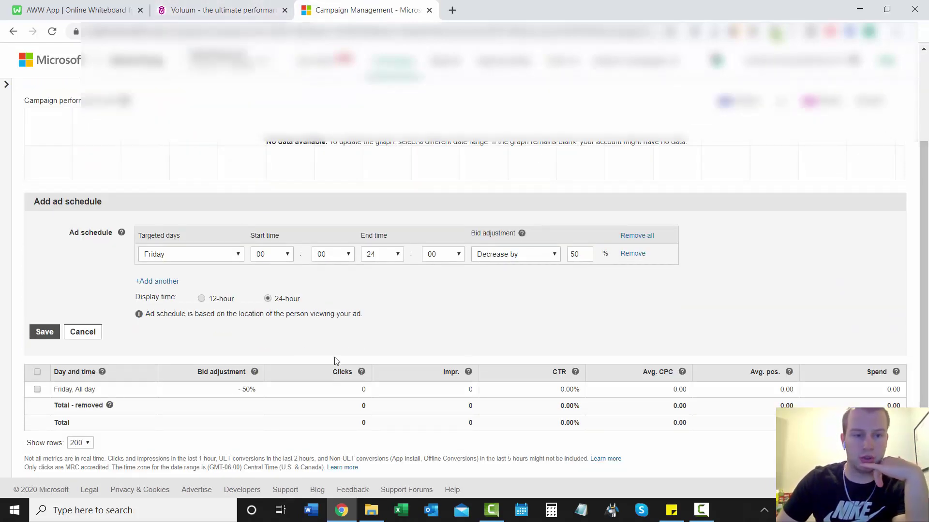
left_click(188, 259)
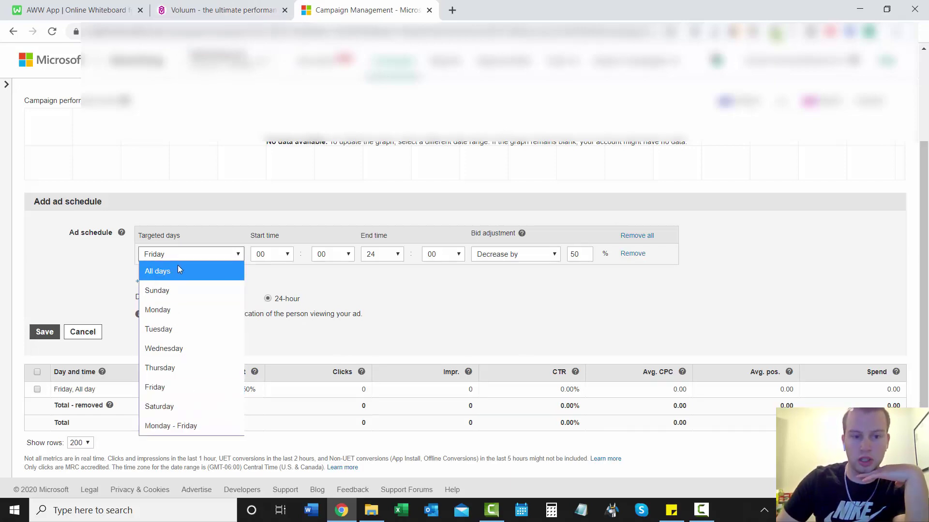
Regroup the Voluum campaign report by day of week, then return to the ad schedule form.
left_click(222, 10)
left_click(222, 10)
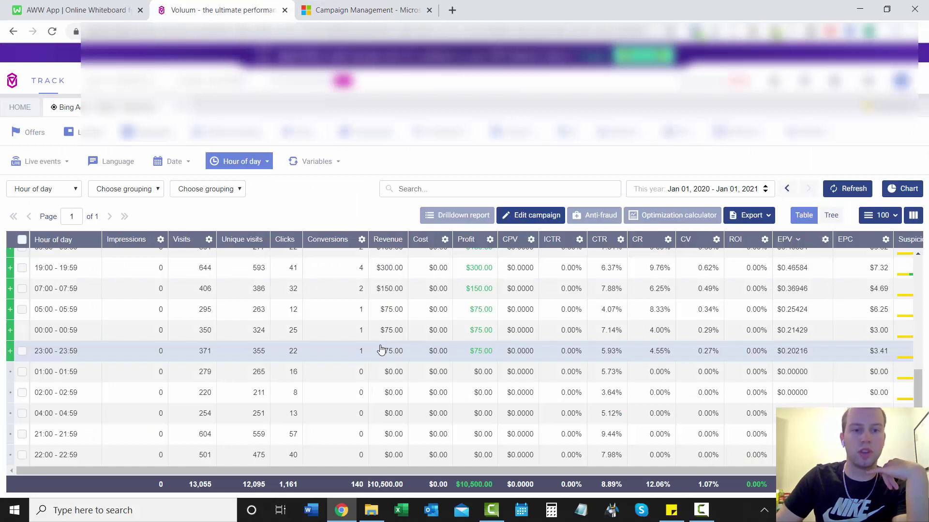
left_click(256, 161)
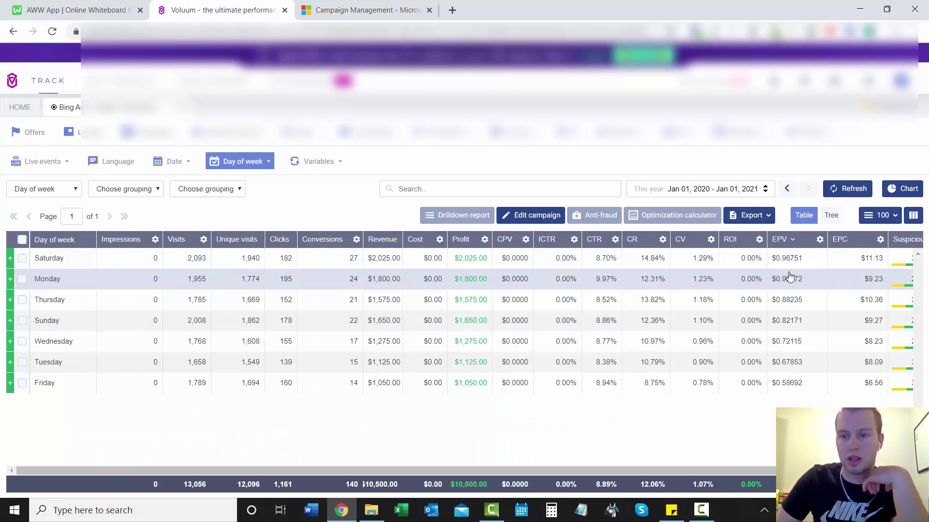
left_click(358, 10)
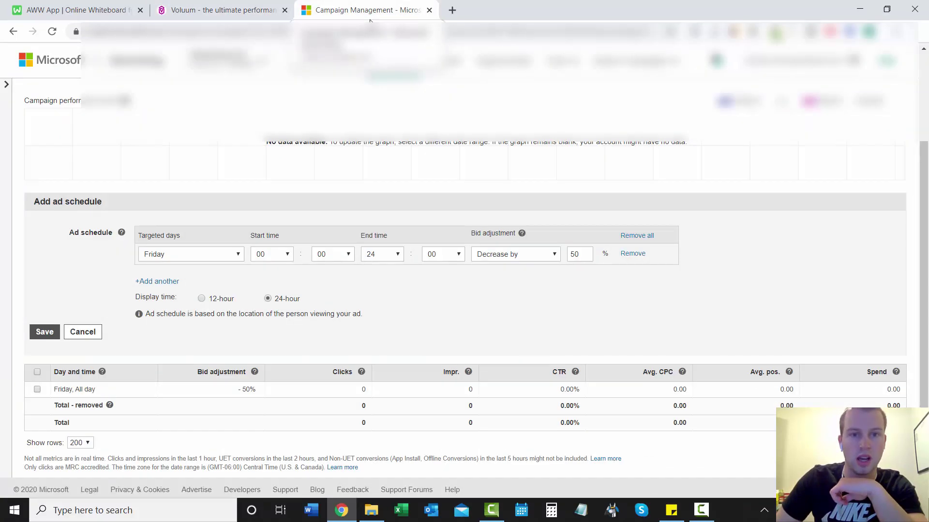
Add a new schedule row, drop the unsaved Friday row, and target the new row to Saturday.
left_click(157, 282)
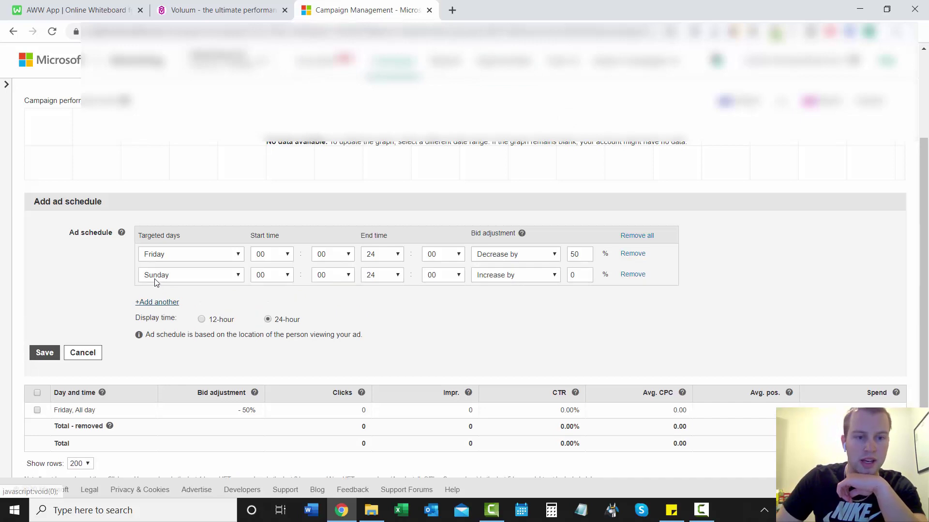
left_click(632, 254)
left_click(229, 257)
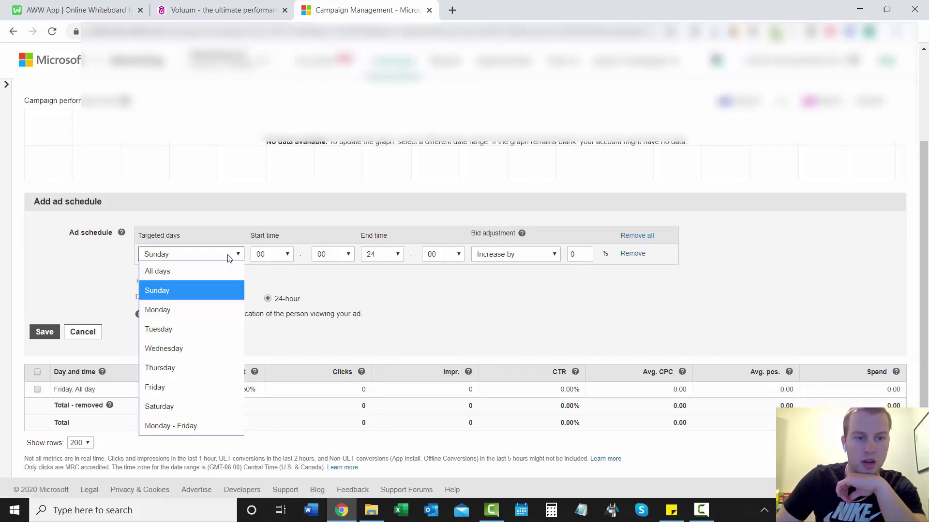
left_click(190, 405)
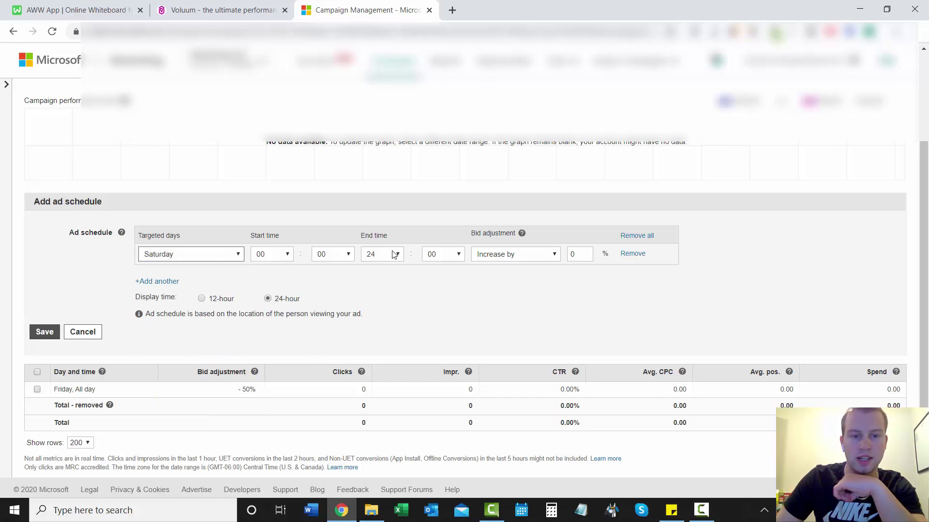
Toggle the time display between 12-hour and 24-hour, then remove the drafted Saturday row.
left_click(202, 299)
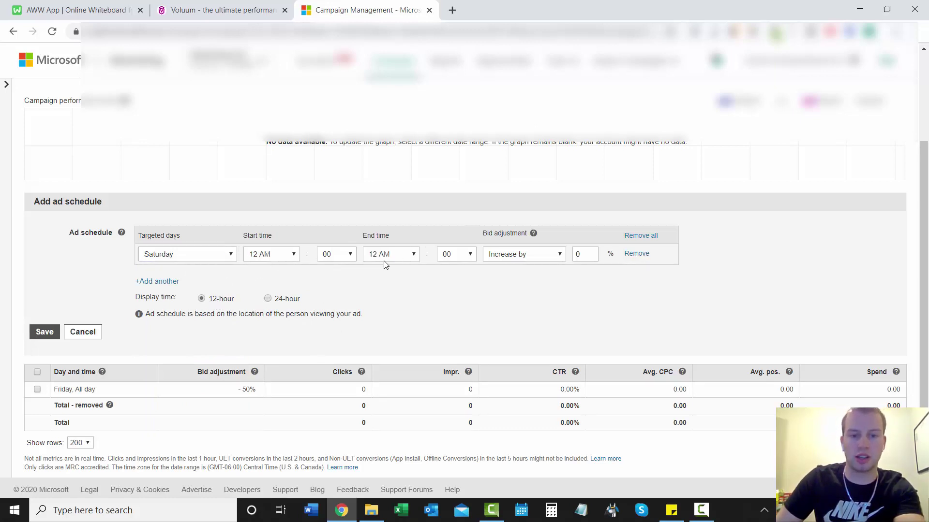
left_click(280, 299)
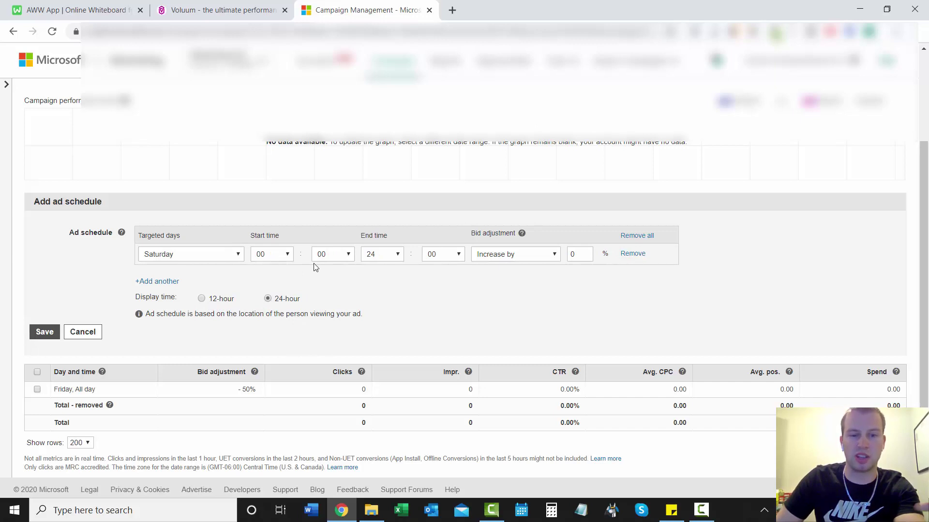
double_click(592, 258)
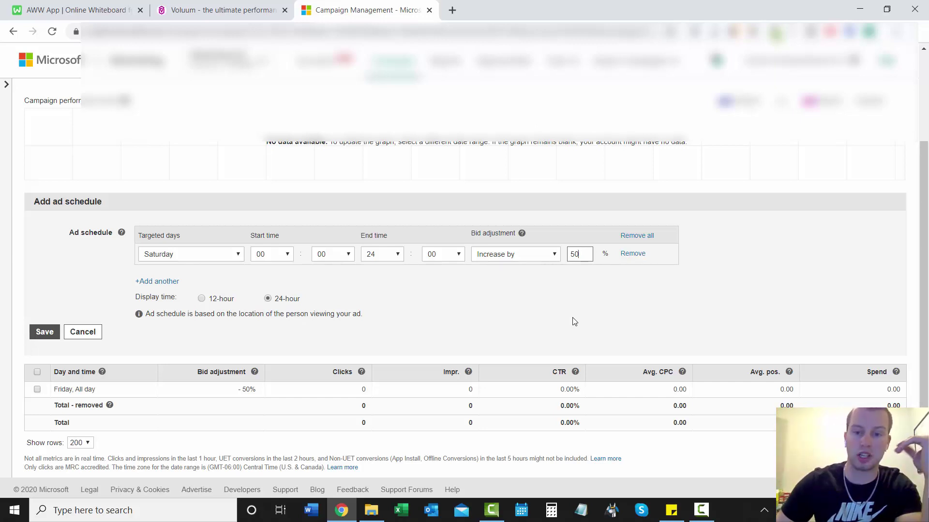
left_click(640, 259)
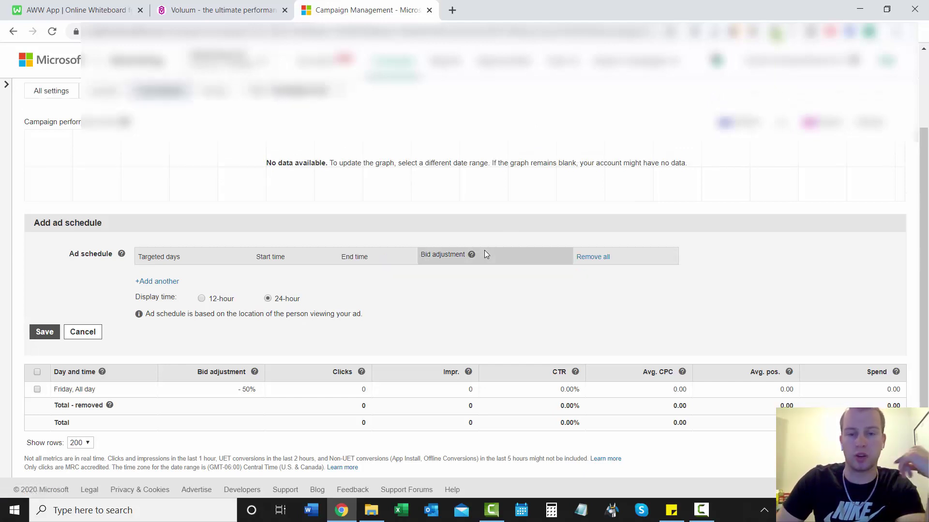
Add a new schedule row targeting all days with a 00:00 start time.
left_click(159, 281)
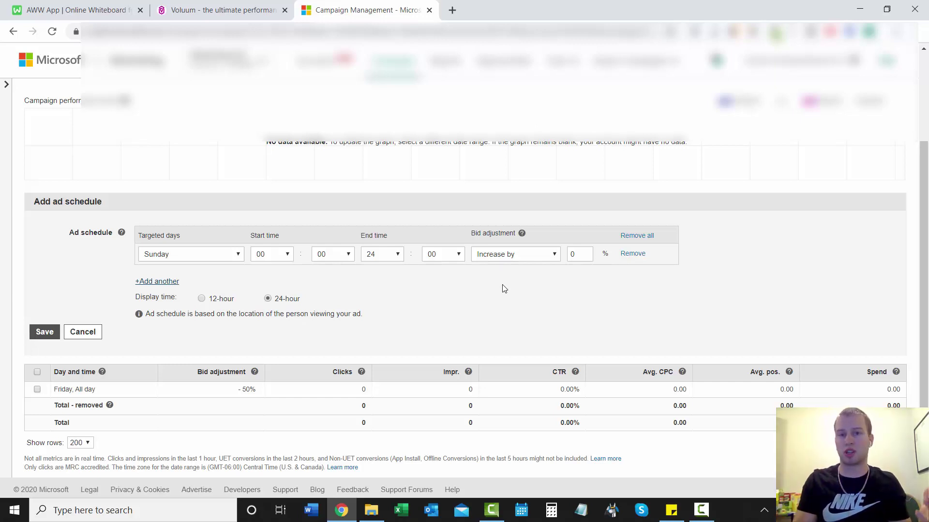
left_click(238, 254)
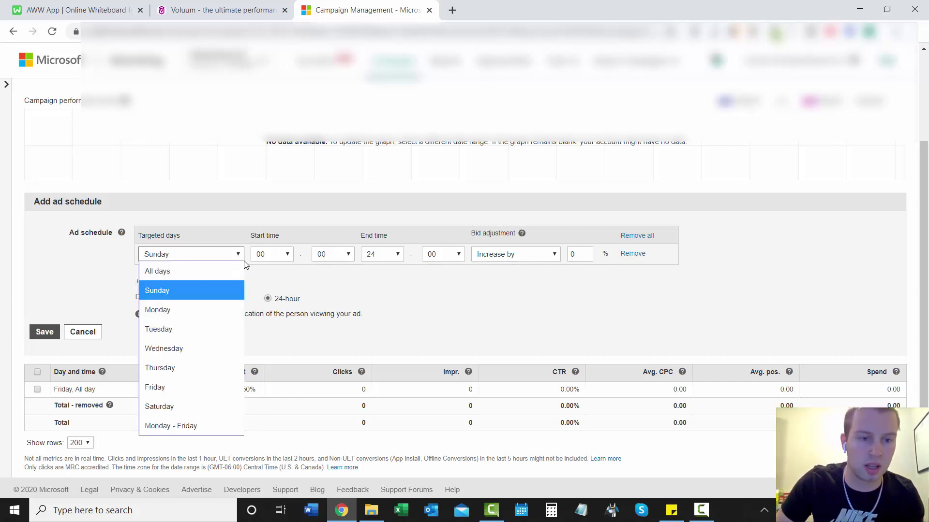
left_click(239, 271)
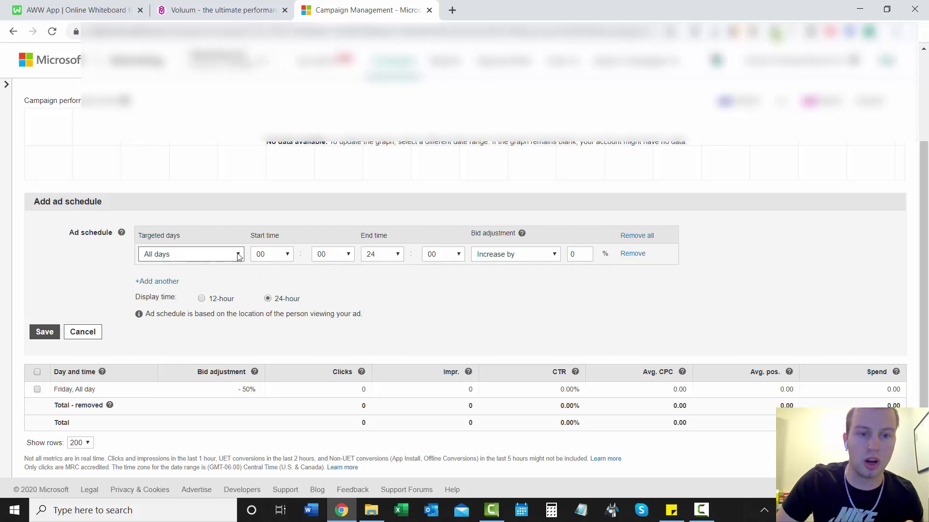
left_click(286, 255)
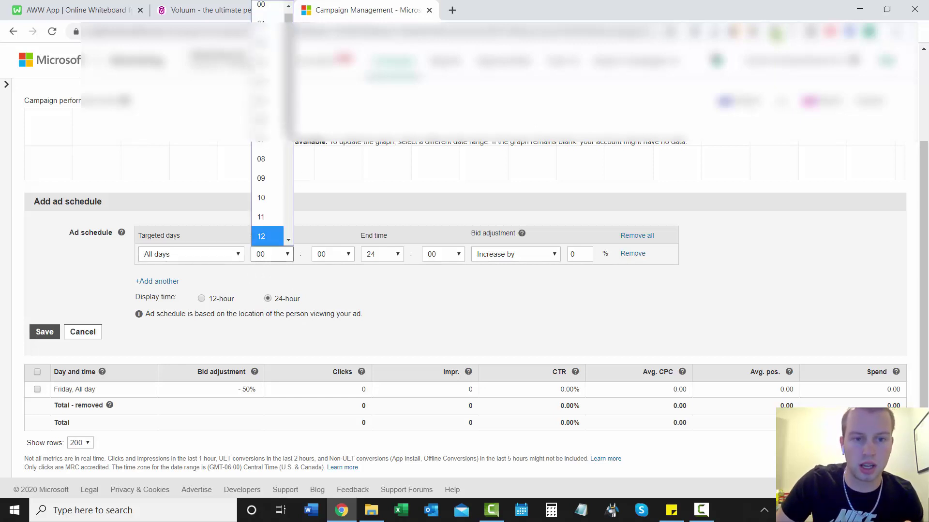
scroll(271, 220, "down", 4)
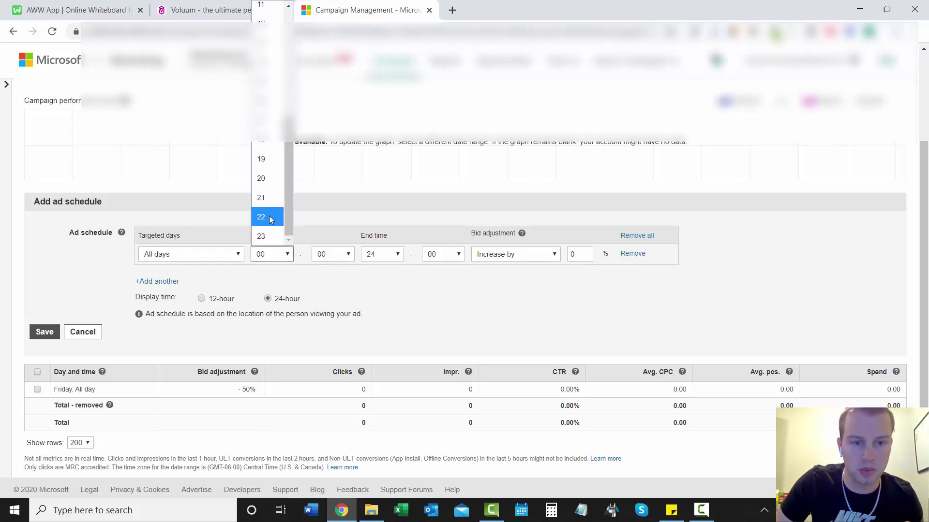
left_click(272, 217)
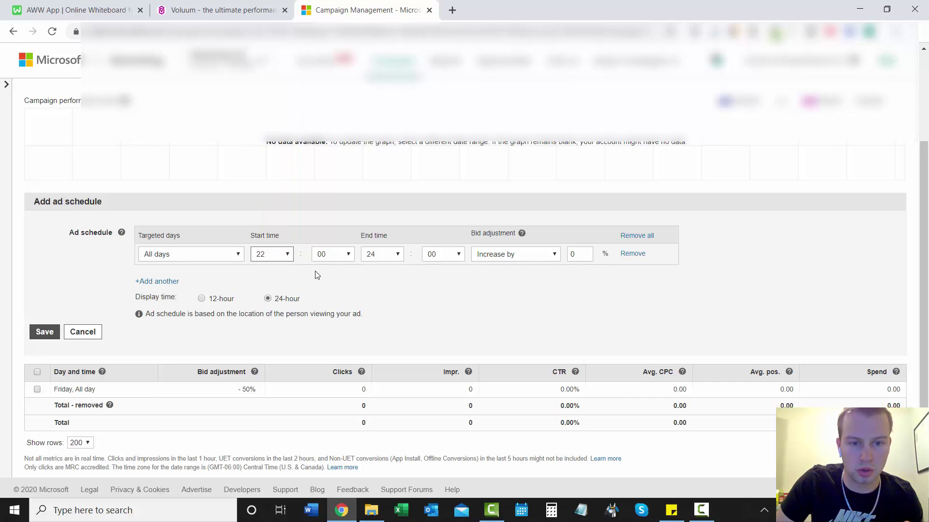
left_click(382, 255)
left_click(387, 299)
left_click(272, 255)
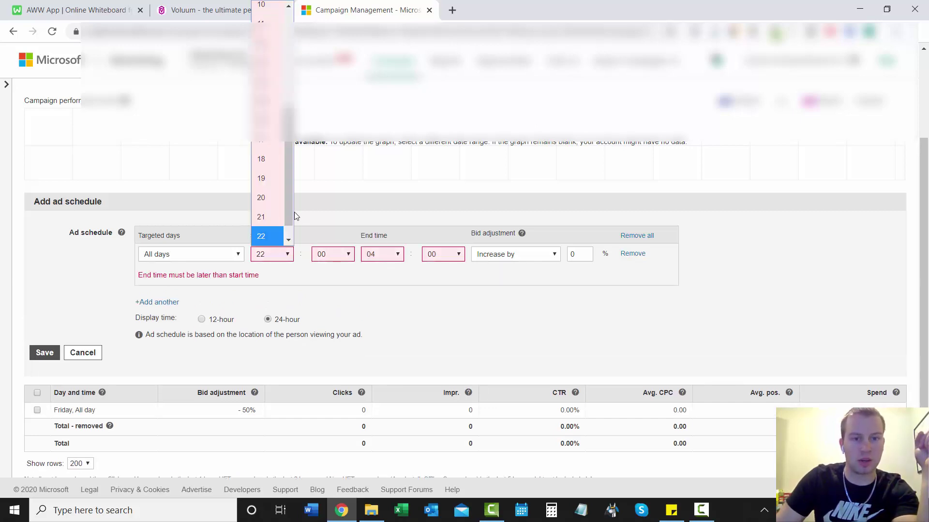
scroll(276, 194, "up", 5)
left_click(262, 14)
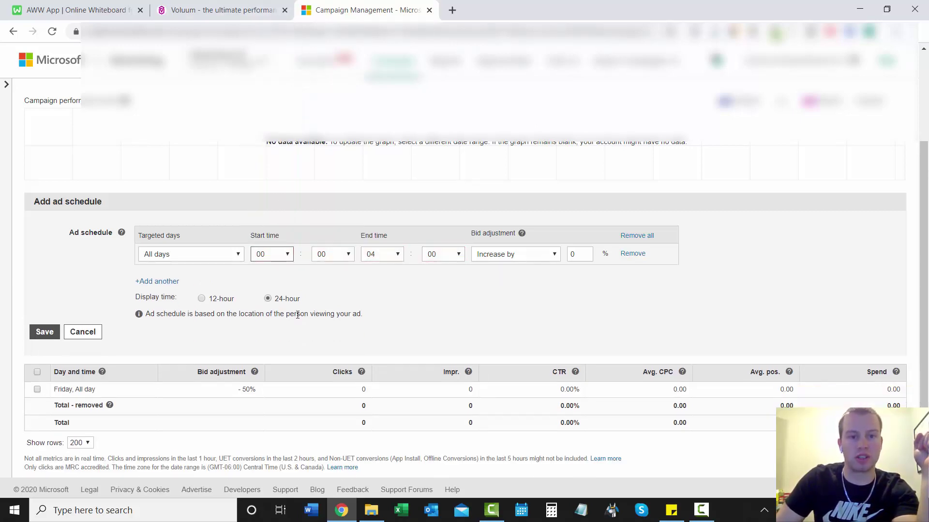
Set the row's end time to 04:00 and its bid adjustment to decrease by 90%.
left_click(387, 256)
left_click(377, 87)
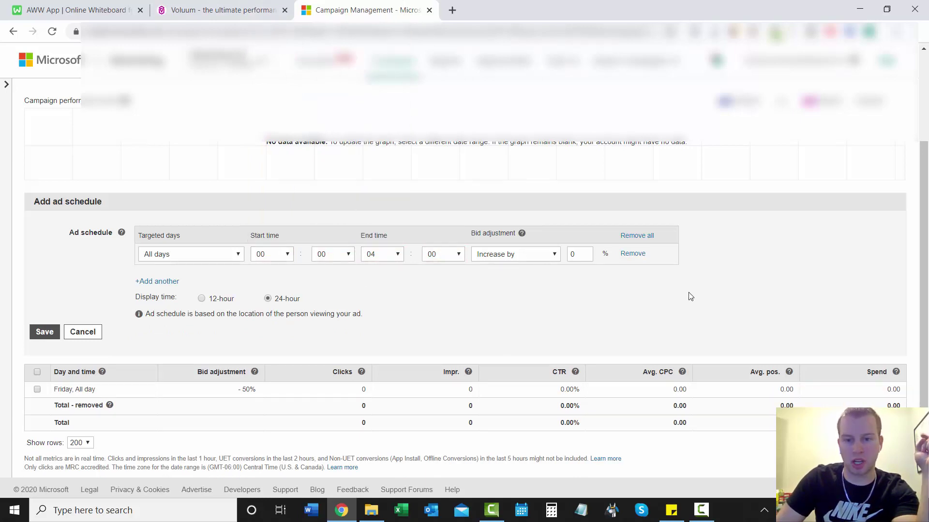
left_click(529, 253)
left_click(498, 271)
left_click(577, 254)
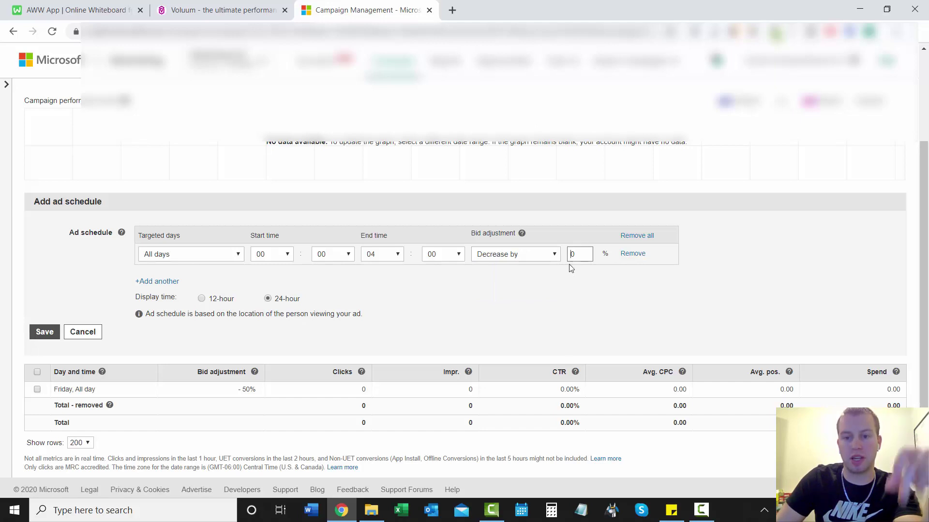
type("90")
left_click(766, 286)
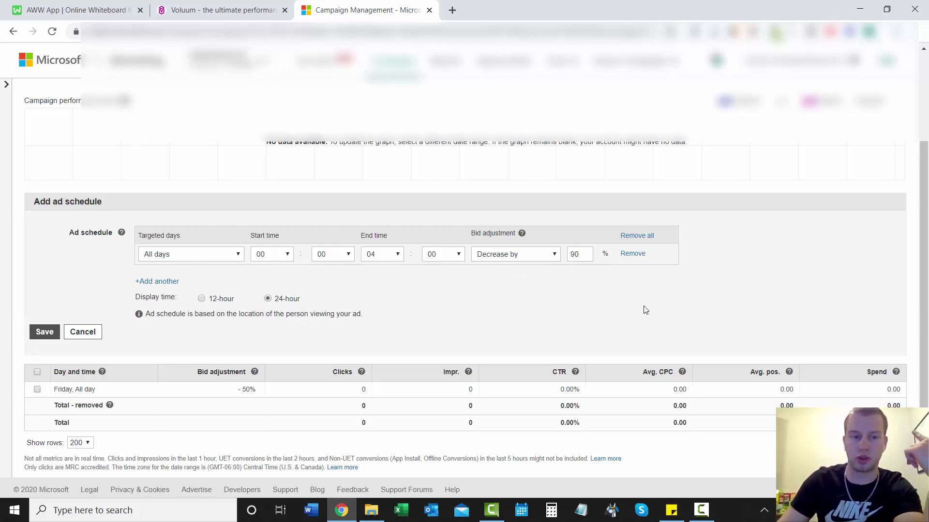
Save the 00:00–04:00 schedule and add another row targeting all days.
left_click(45, 333)
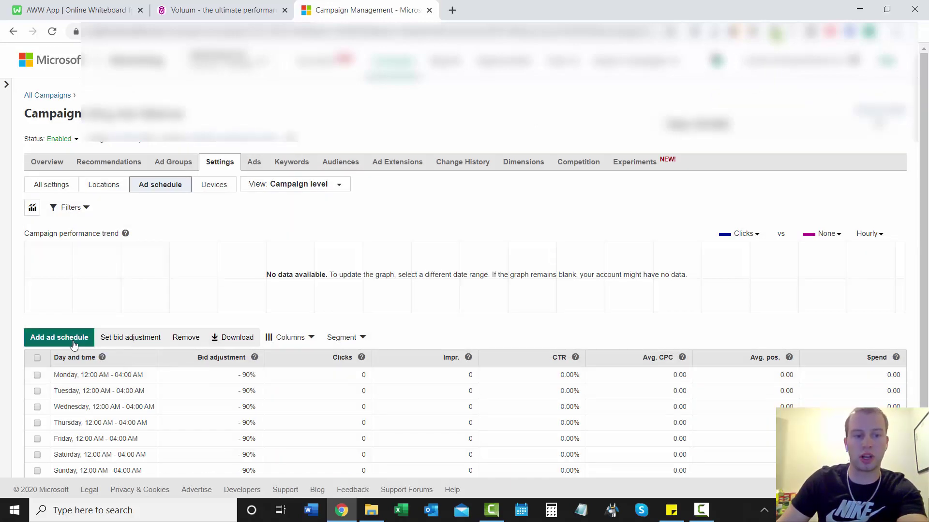
left_click(53, 338)
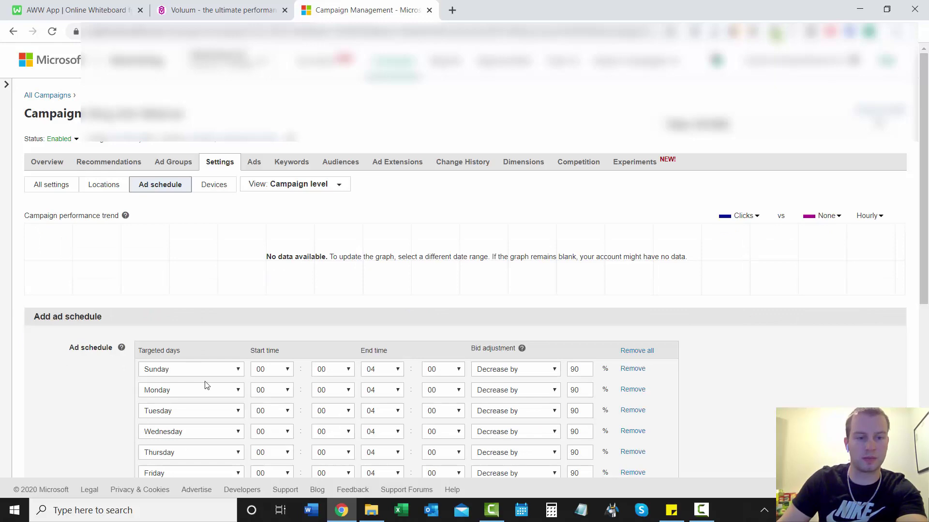
scroll(821, 296, "down", 5)
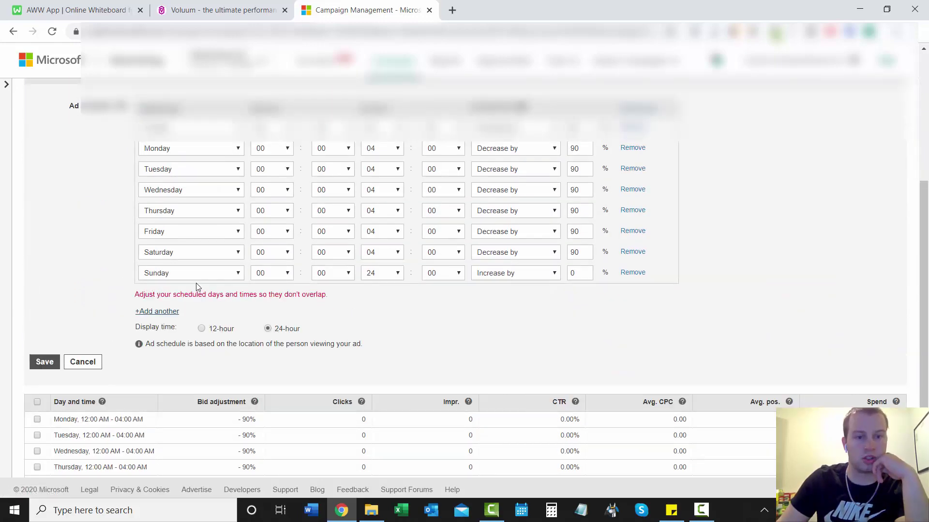
left_click(196, 279)
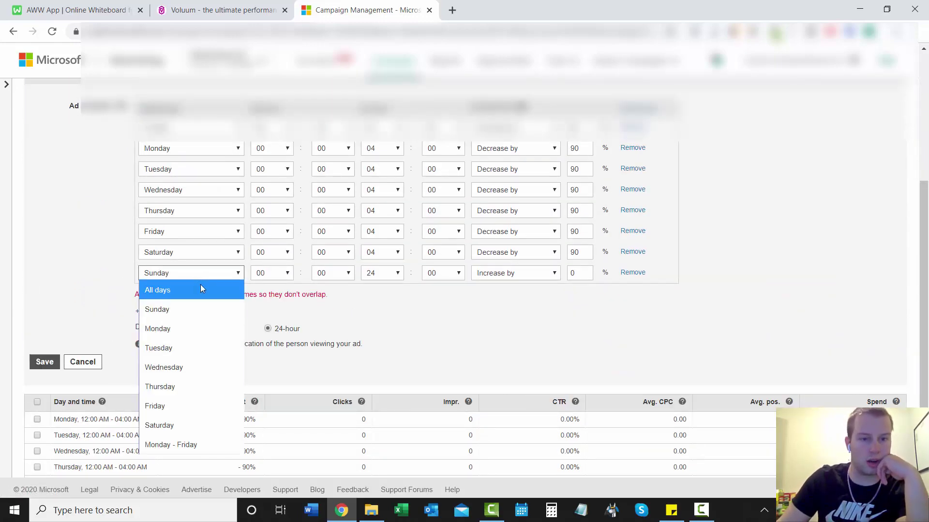
left_click(201, 288)
Set the new row's start time to 22:00 with a bid decrease.
left_click(277, 278)
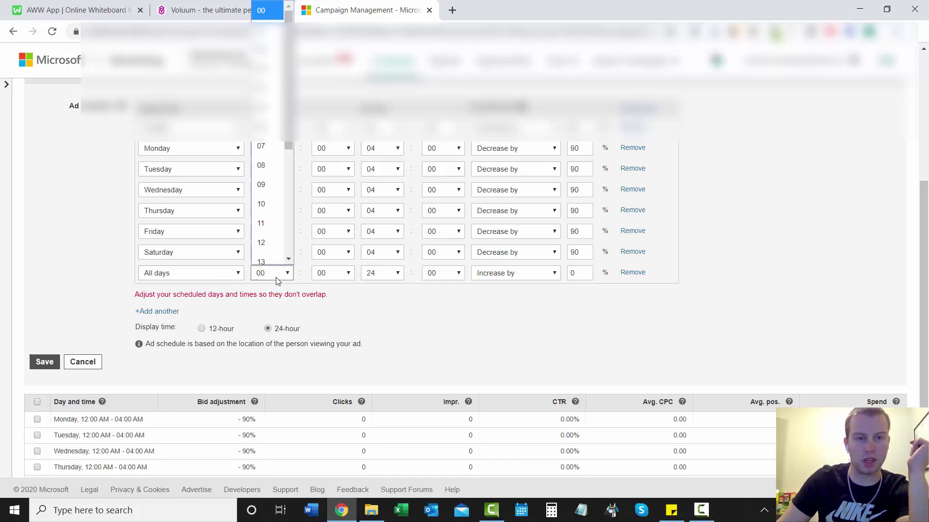
left_click_drag(287, 150, 288, 252)
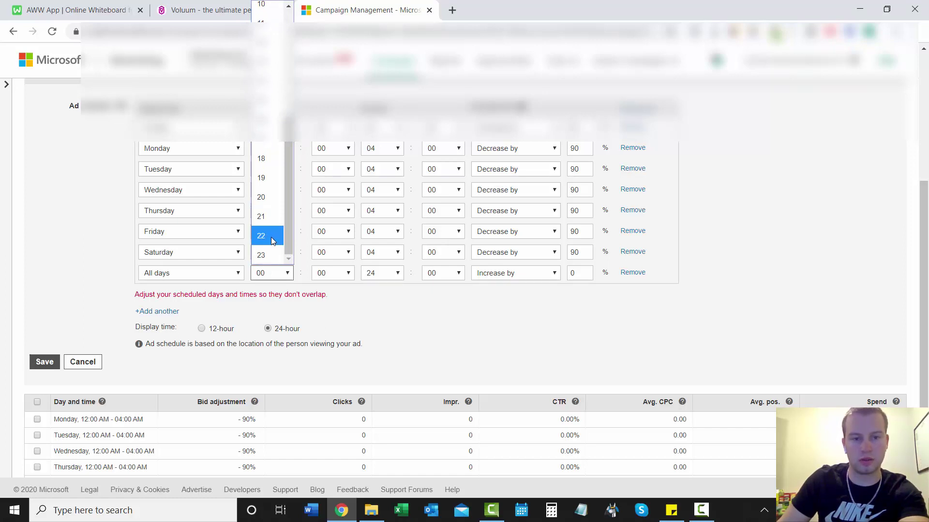
left_click(272, 237)
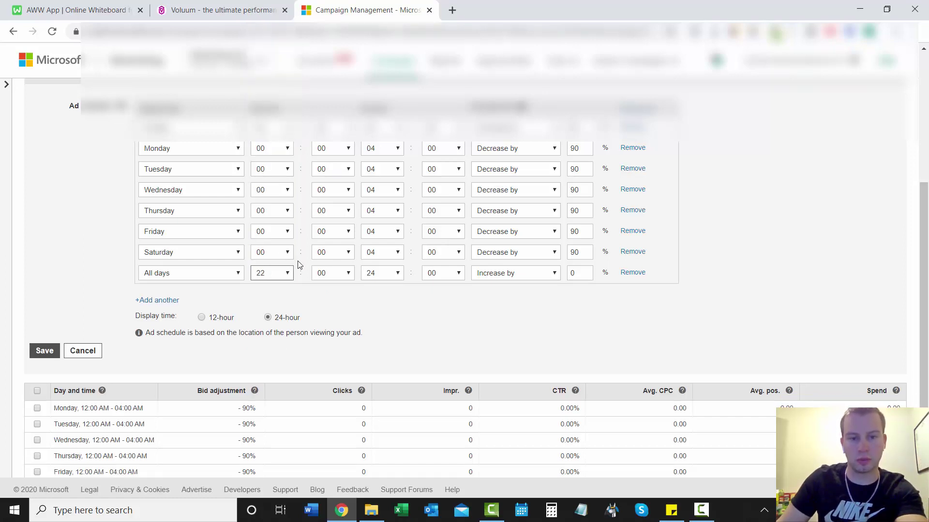
left_click(522, 279)
left_click(523, 293)
left_click(572, 275)
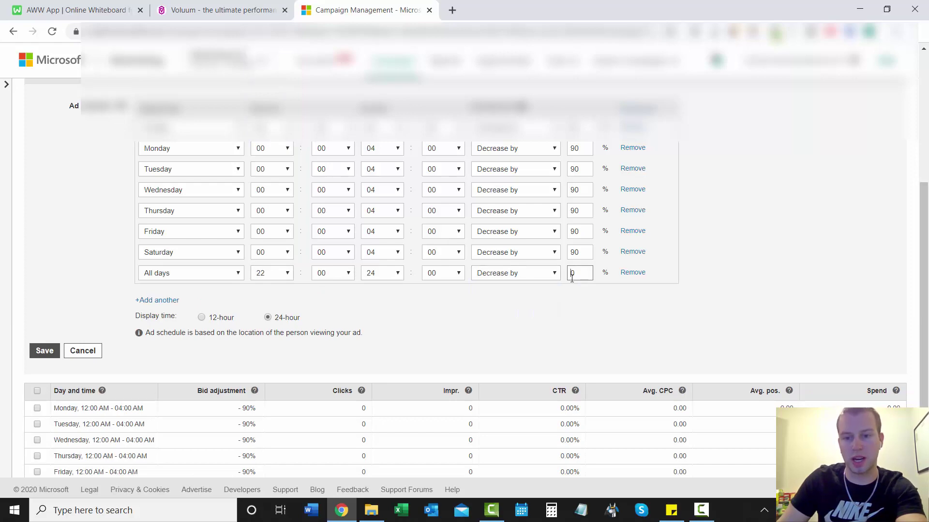
Enter the 90% decrease for the 22:00–24:00 row, save, and review each day's two -90% slots.
type("9")
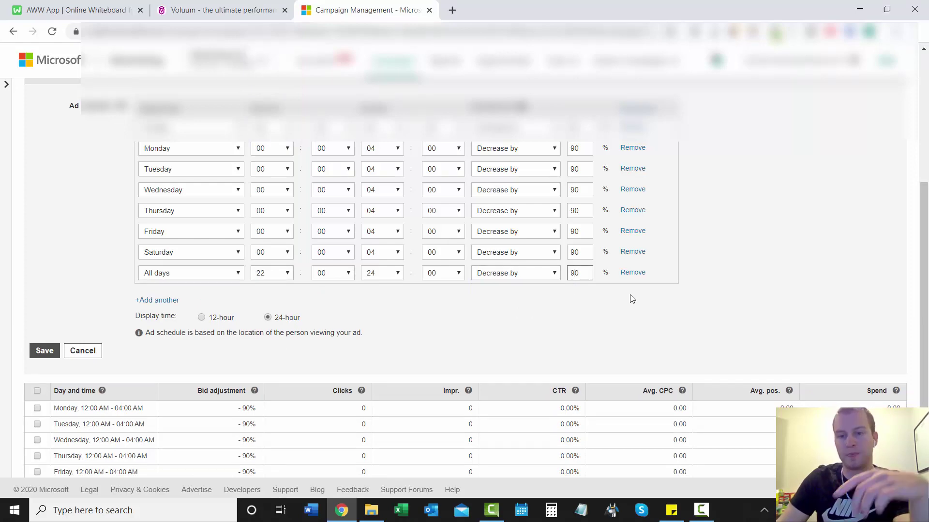
left_click(40, 350)
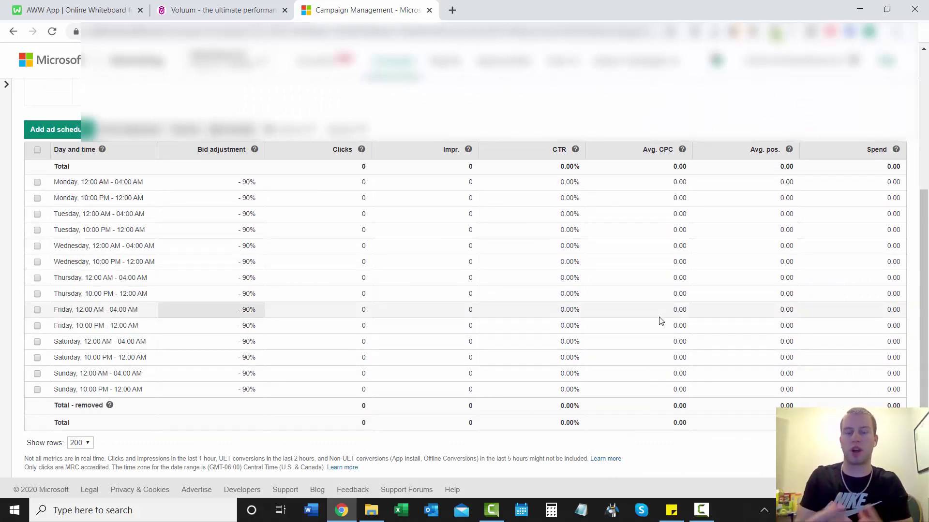
scroll(909, 222, "up", 2)
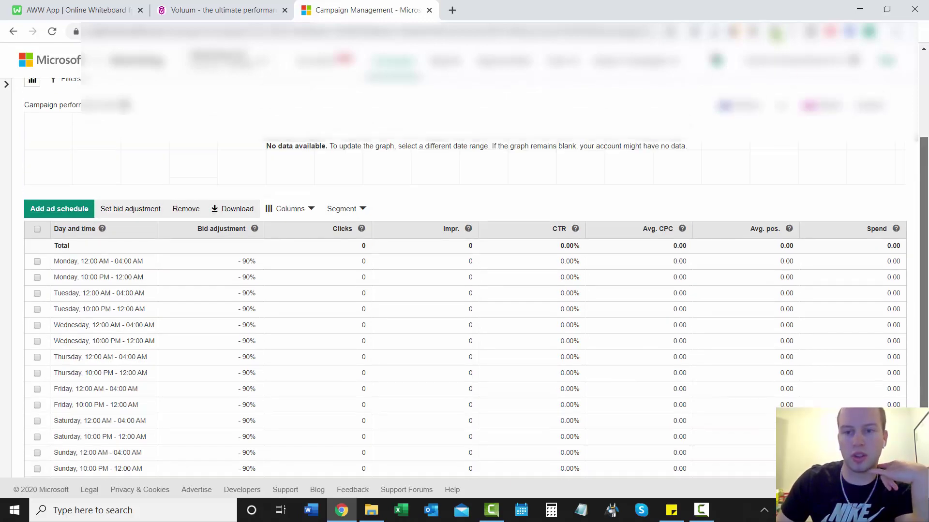
scroll(913, 208, "up", 3)
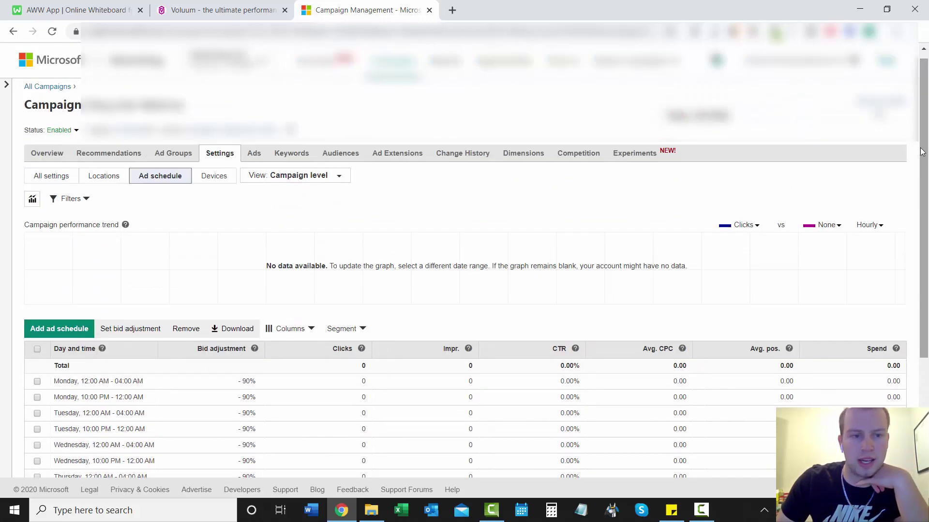